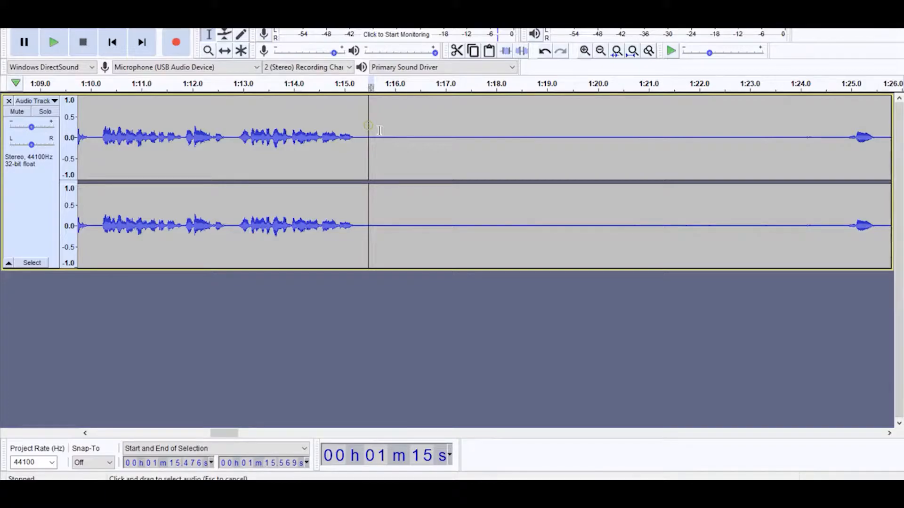
Step: Capture a Noise Reduction profile from the silent stretch between about 1:15.5 and 1:20.6
{"action": "key", "text": "Home"}
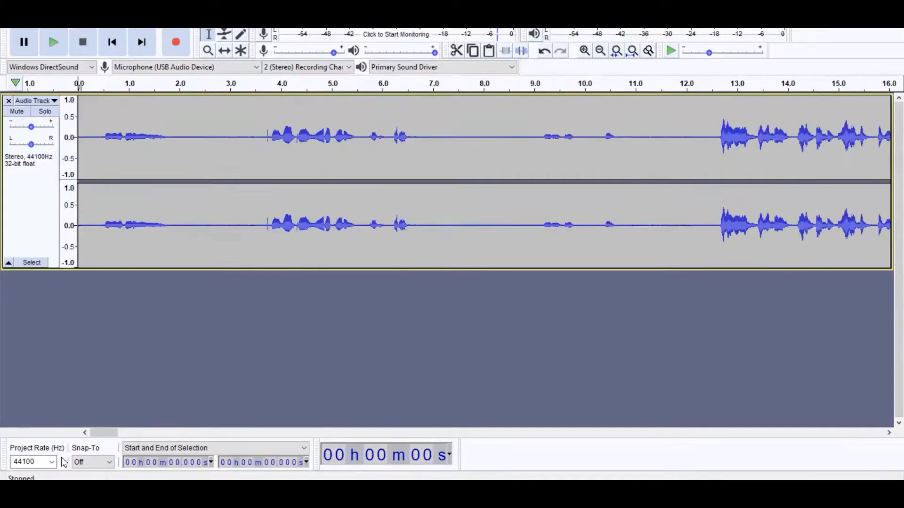
{"action": "left_click_drag", "start_coordinate": [105, 434], "coordinate": [225, 394]}
{"action": "left_click_drag", "start_coordinate": [369, 127], "coordinate": [629, 130]}
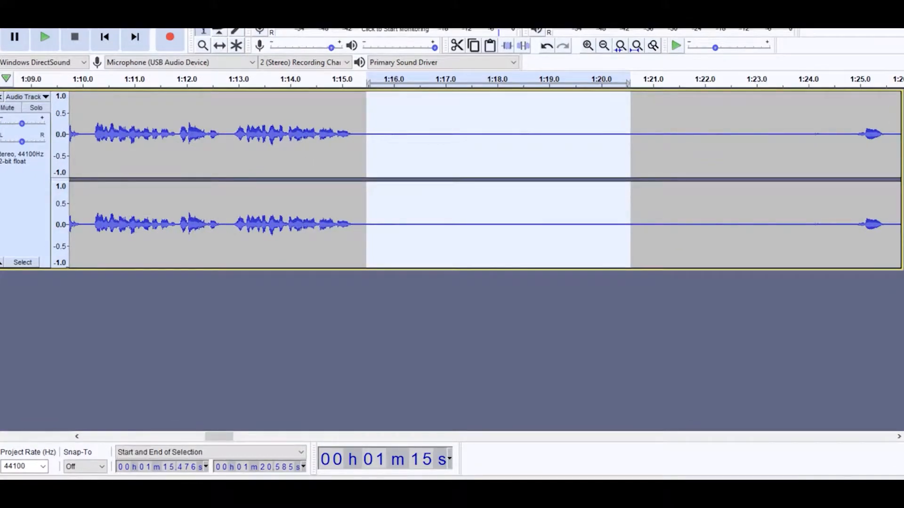
{"action": "left_click", "coordinate": [204, 29]}
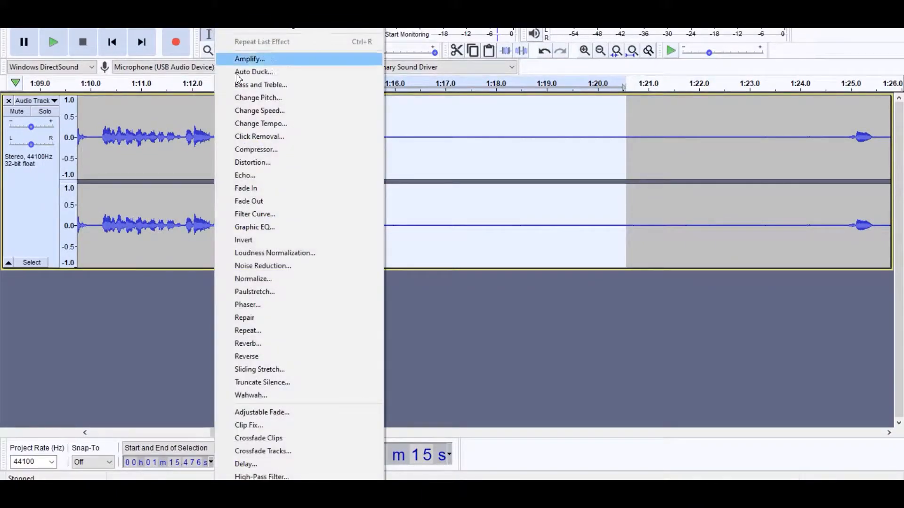
{"action": "left_click", "coordinate": [263, 266]}
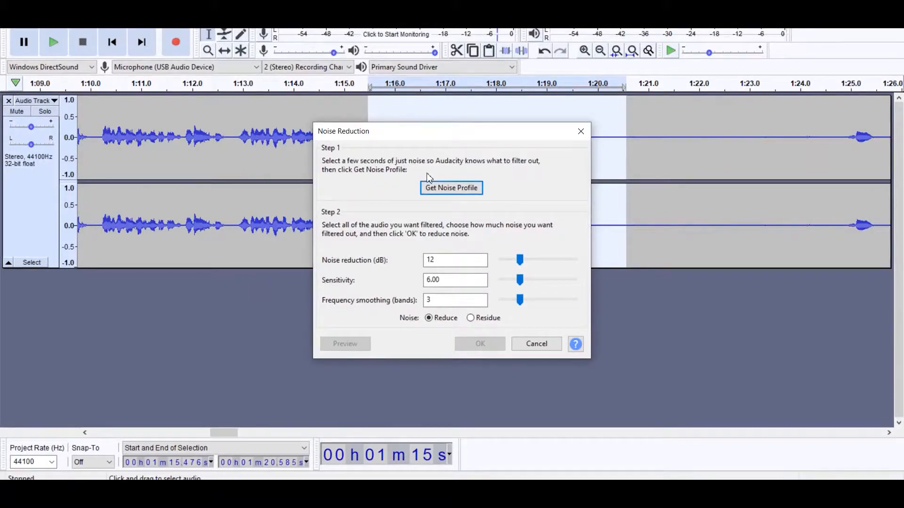
{"action": "left_click", "coordinate": [446, 191]}
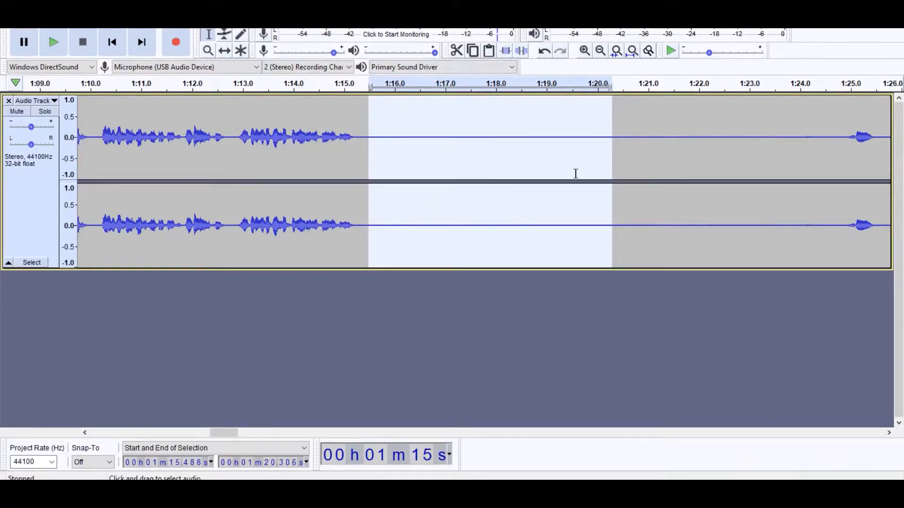
Step: Apply Noise Reduction to the entire track and play back the speech from about 1:10.8
{"action": "key", "text": "ctrl+a"}
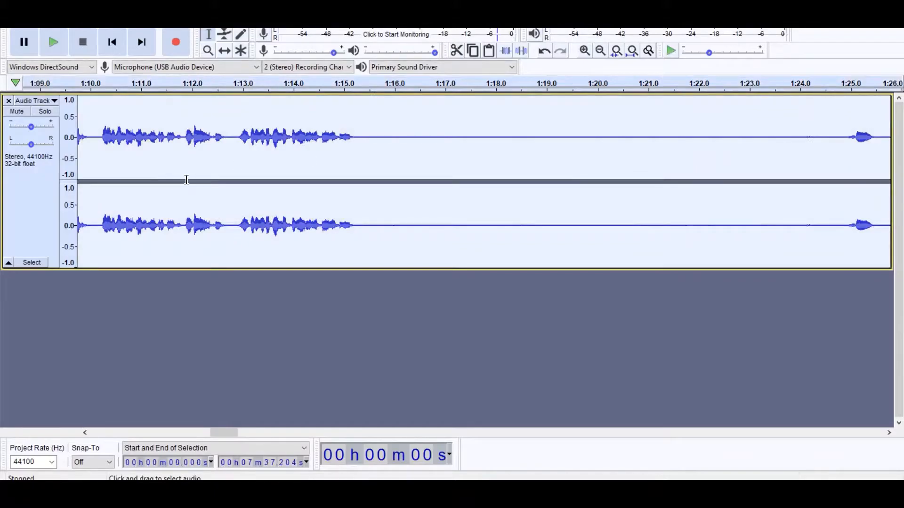
{"action": "left_click", "coordinate": [215, 27]}
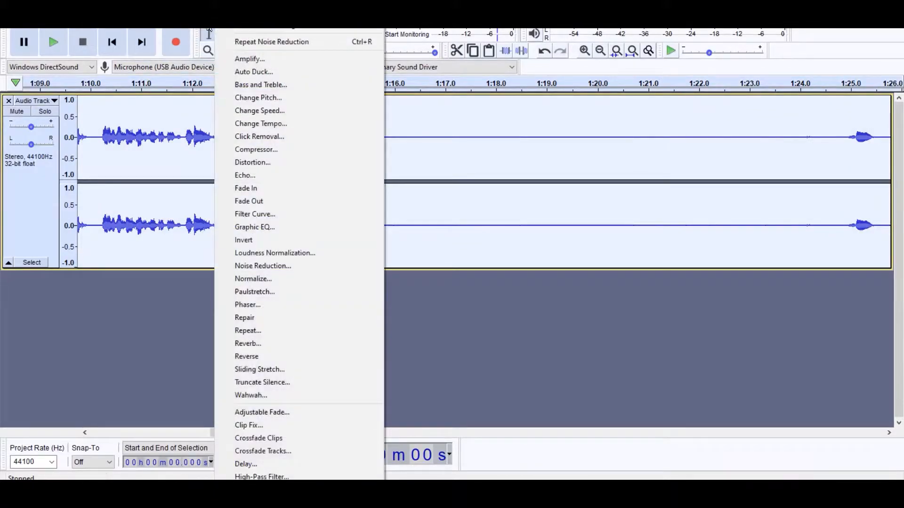
{"action": "left_click", "coordinate": [306, 42]}
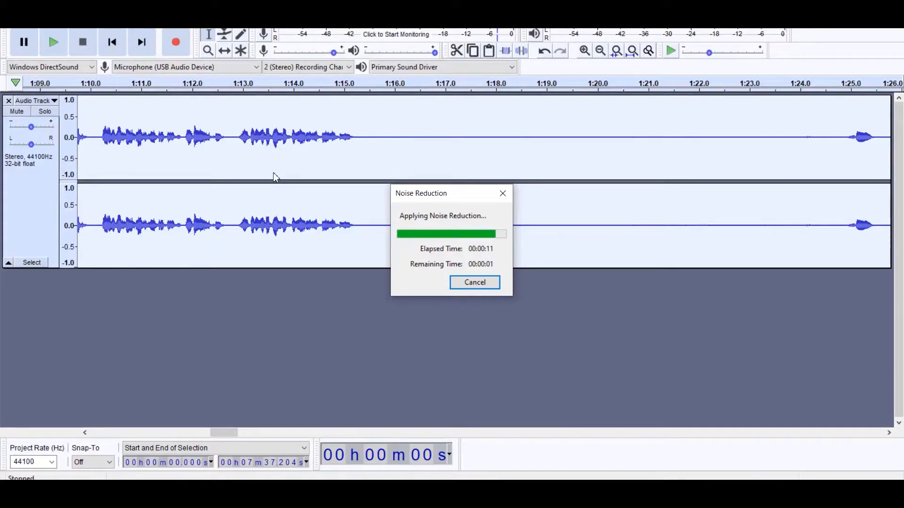
{"action": "left_click", "coordinate": [129, 166]}
{"action": "key", "text": "space"}
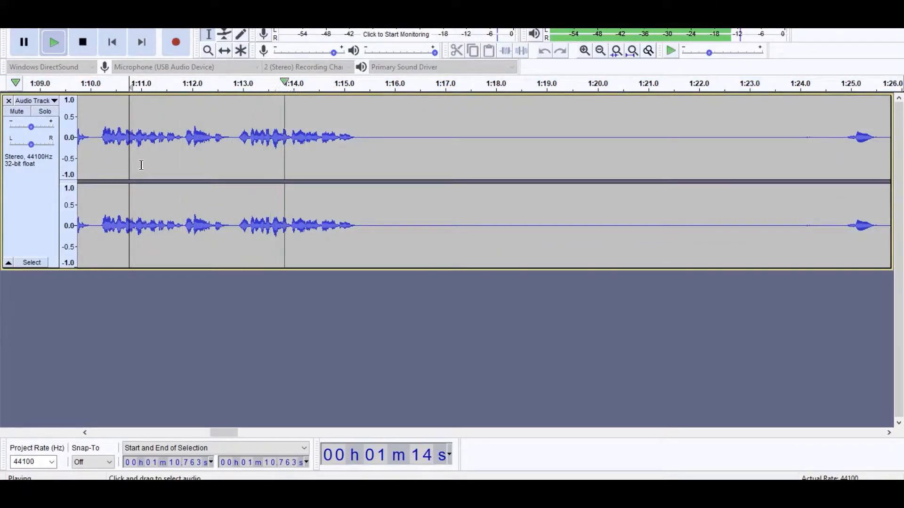
{"action": "key", "text": "space"}
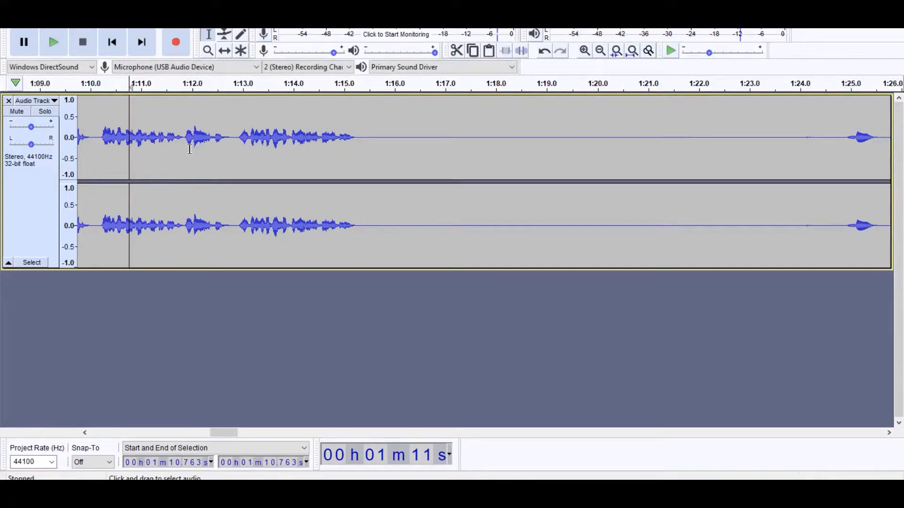
{"action": "left_click", "coordinate": [96, 149]}
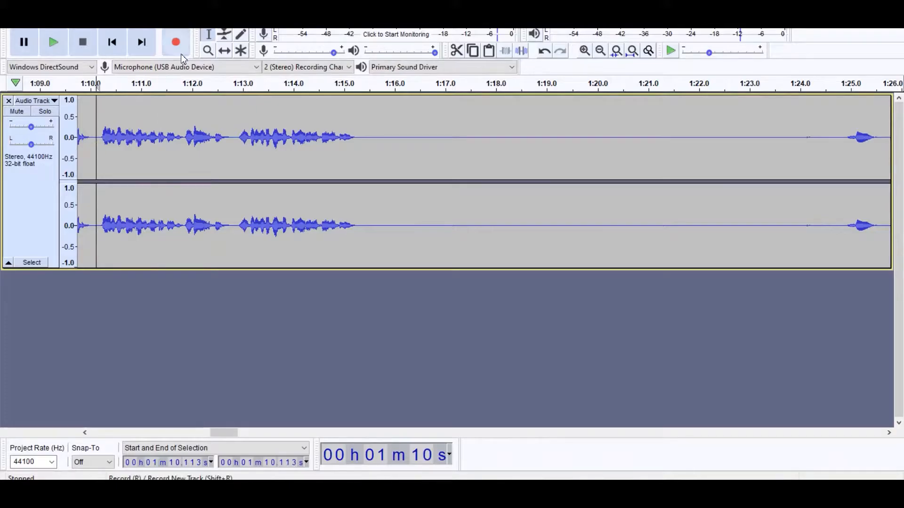
Step: Apply the Filter Curve EQ with the Bass Boost factory preset to the entire track and play it back from about 1:10
{"action": "key", "text": "ctrl+a"}
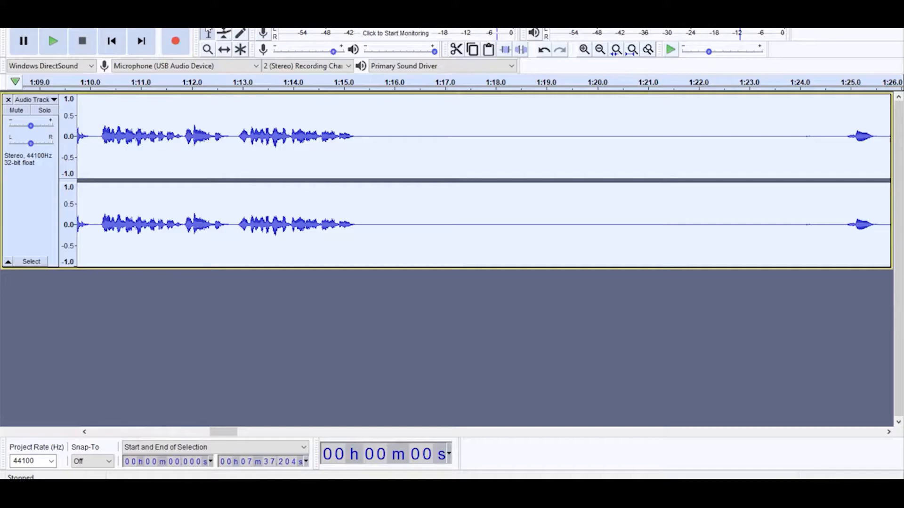
{"action": "left_click", "coordinate": [206, 27]}
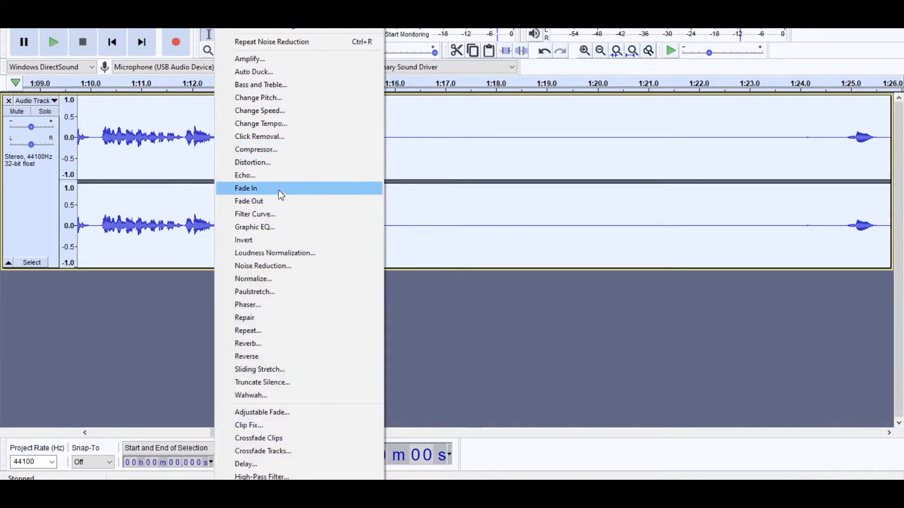
{"action": "left_click", "coordinate": [280, 215]}
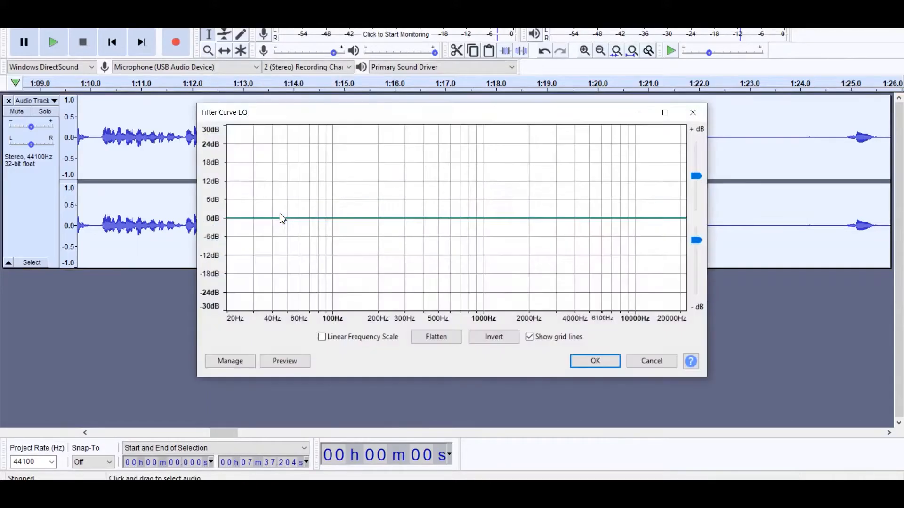
{"action": "left_click", "coordinate": [228, 362]}
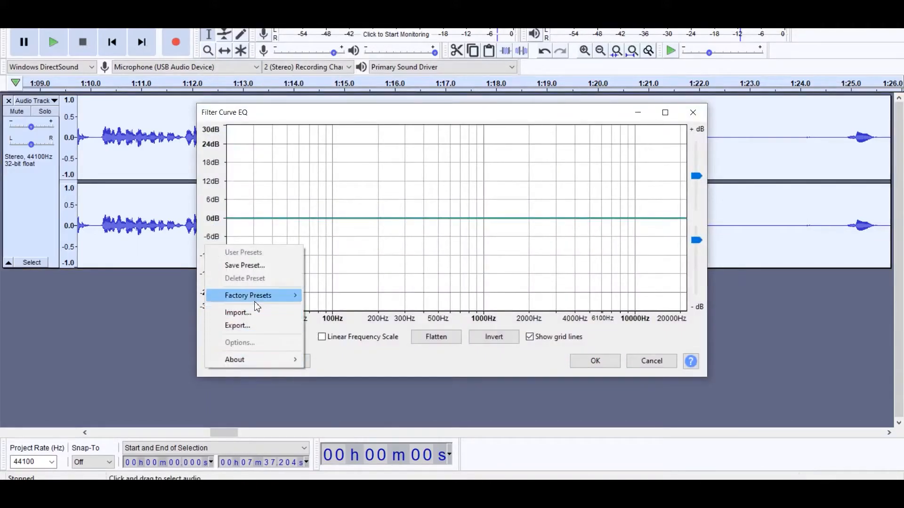
{"action": "mouse_move", "coordinate": [276, 298]}
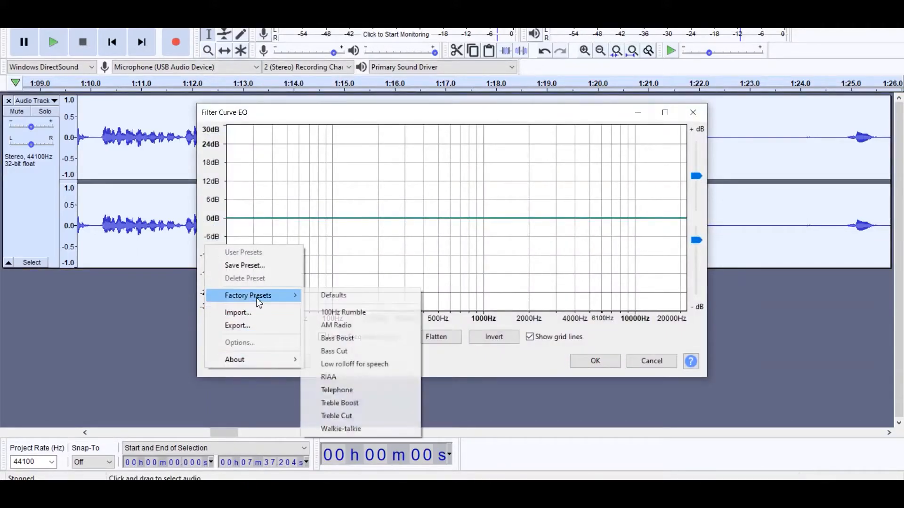
{"action": "left_click", "coordinate": [341, 339]}
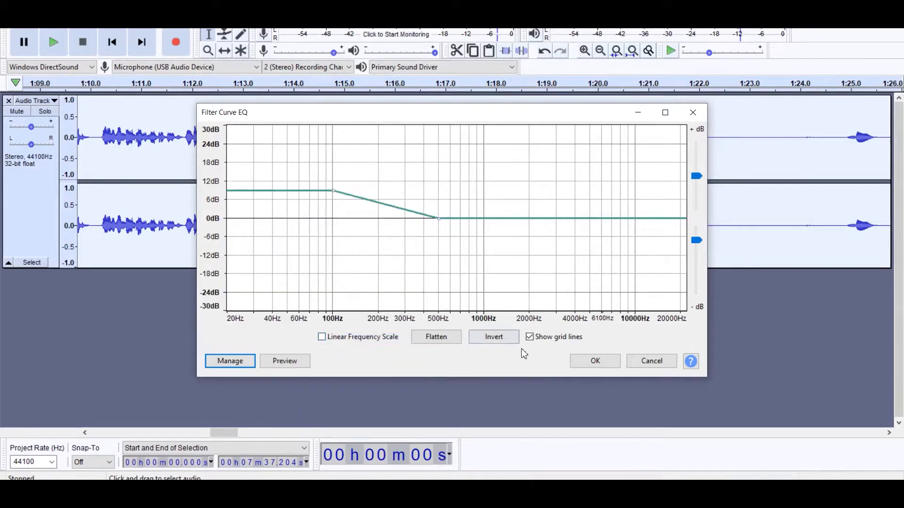
{"action": "left_click", "coordinate": [582, 363]}
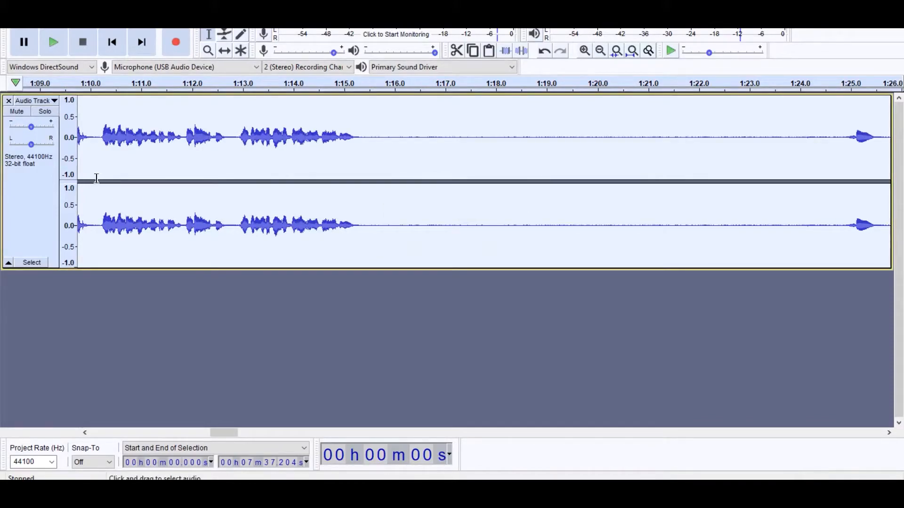
{"action": "left_click", "coordinate": [84, 128]}
{"action": "key", "text": "space"}
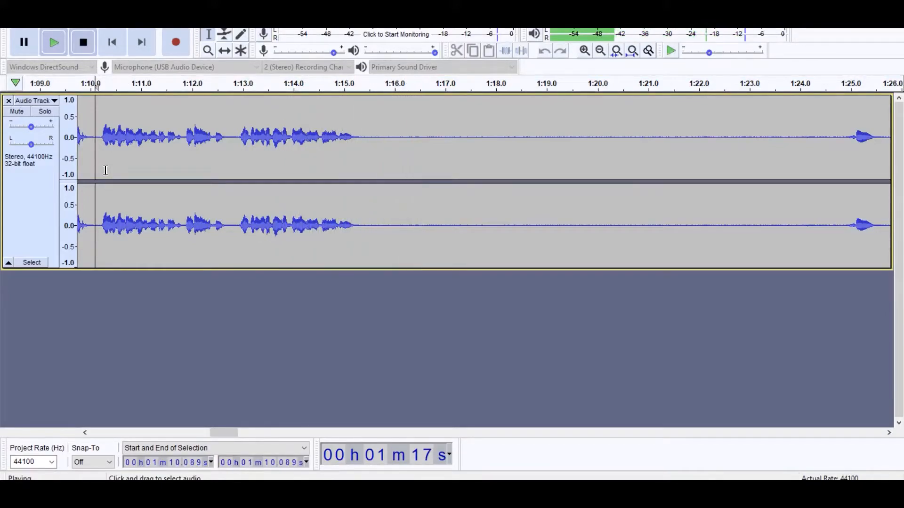
{"action": "key", "text": "space"}
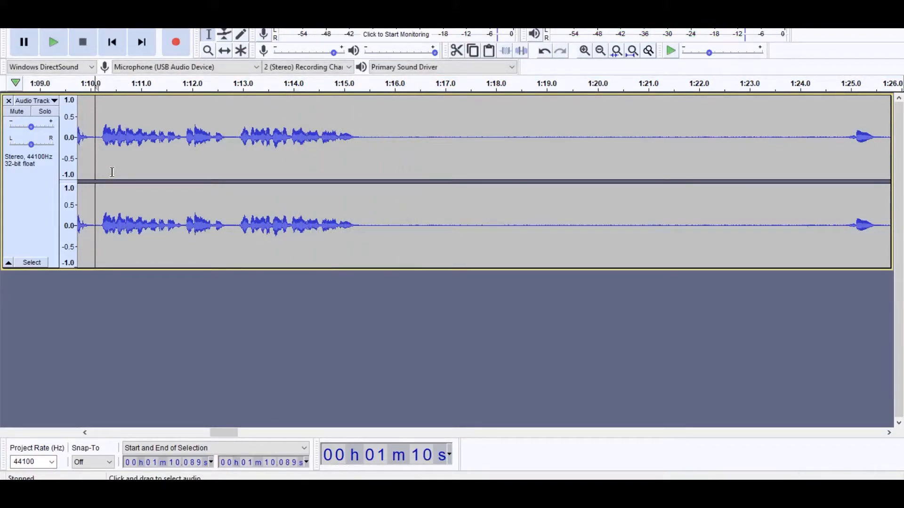
Step: Preview and apply Reverb to the entire track with a room size of 32% and a pre-delay of 0 ms
{"action": "key", "text": "ctrl+a"}
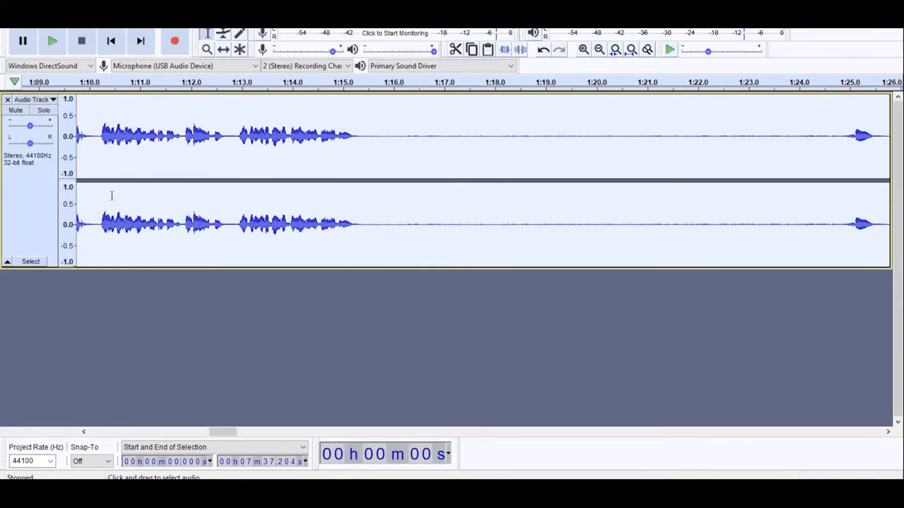
{"action": "left_click", "coordinate": [226, 12]}
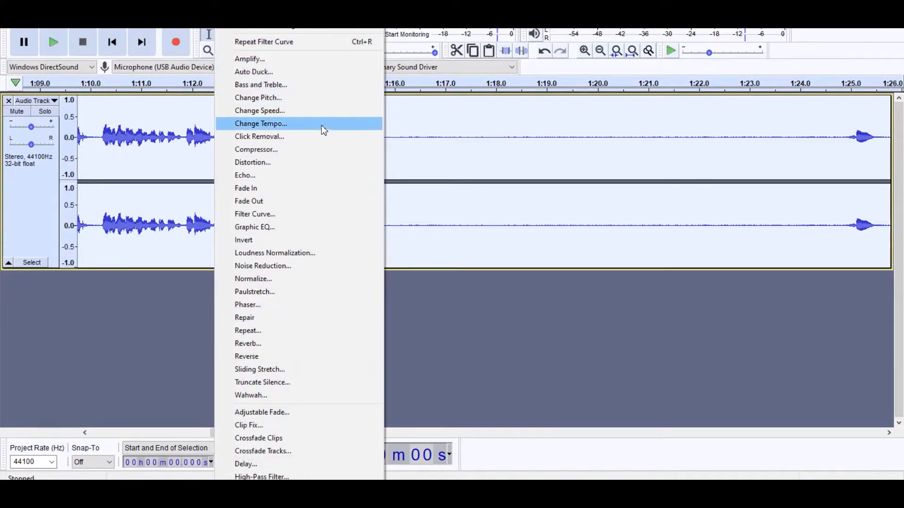
{"action": "left_click", "coordinate": [268, 343]}
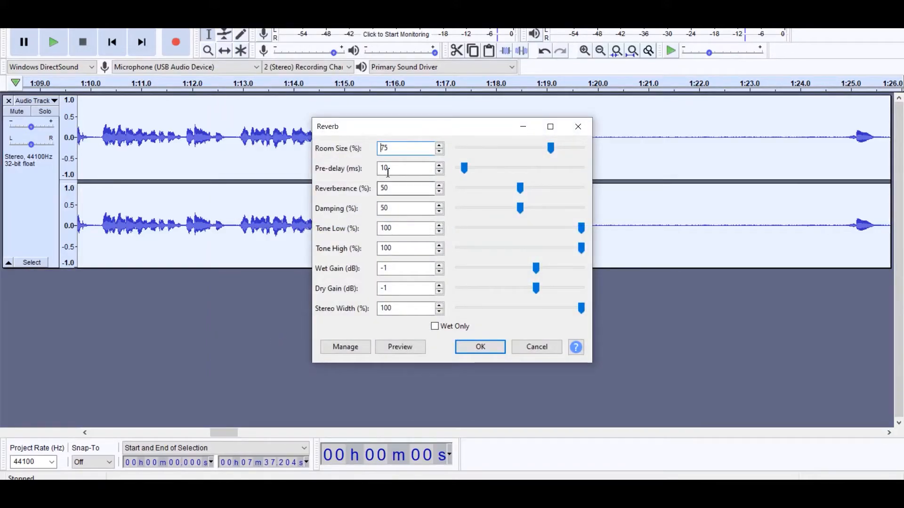
{"action": "left_click_drag", "start_coordinate": [464, 168], "coordinate": [457, 169]}
{"action": "left_click_drag", "start_coordinate": [550, 147], "coordinate": [497, 148]}
{"action": "left_click", "coordinate": [399, 349]}
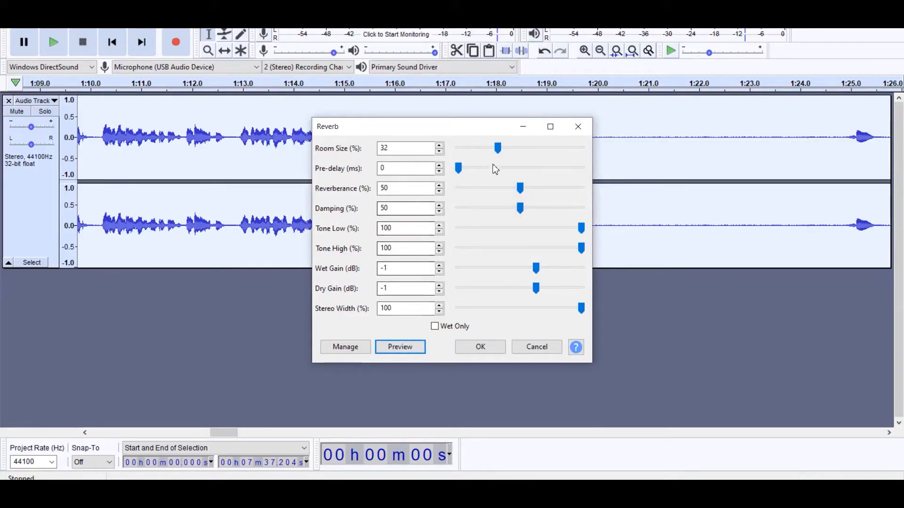
{"action": "left_click", "coordinate": [487, 349]}
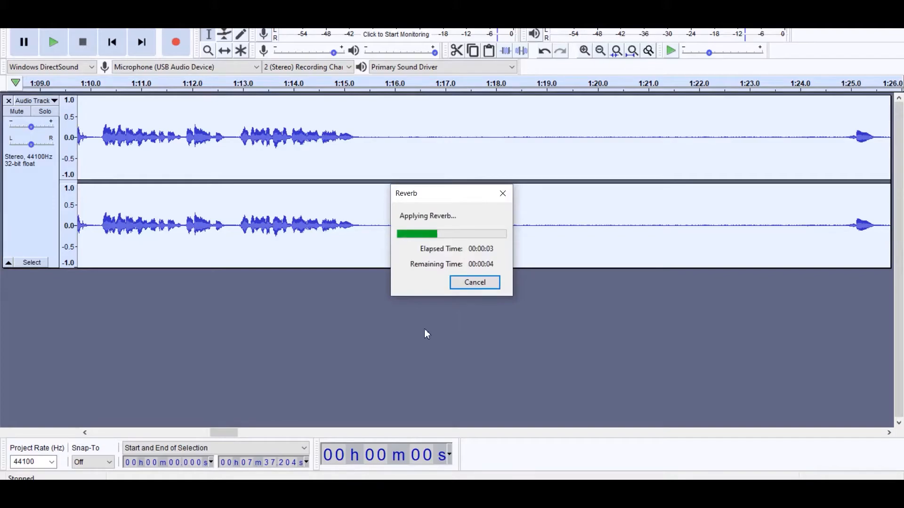
{"action": "left_click", "coordinate": [96, 136]}
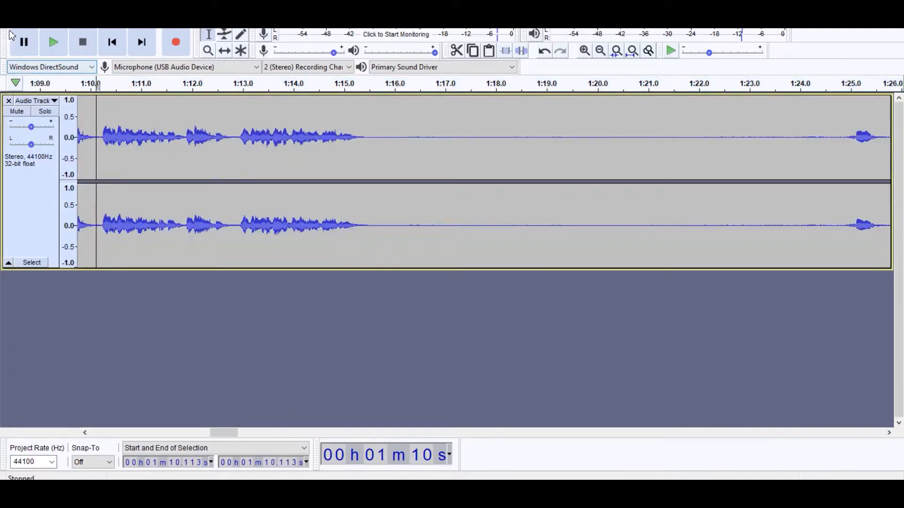
Step: Start exporting the processed audio as an MP3 file
{"action": "left_click", "coordinate": [10, 32]}
{"action": "mouse_move", "coordinate": [72, 106]}
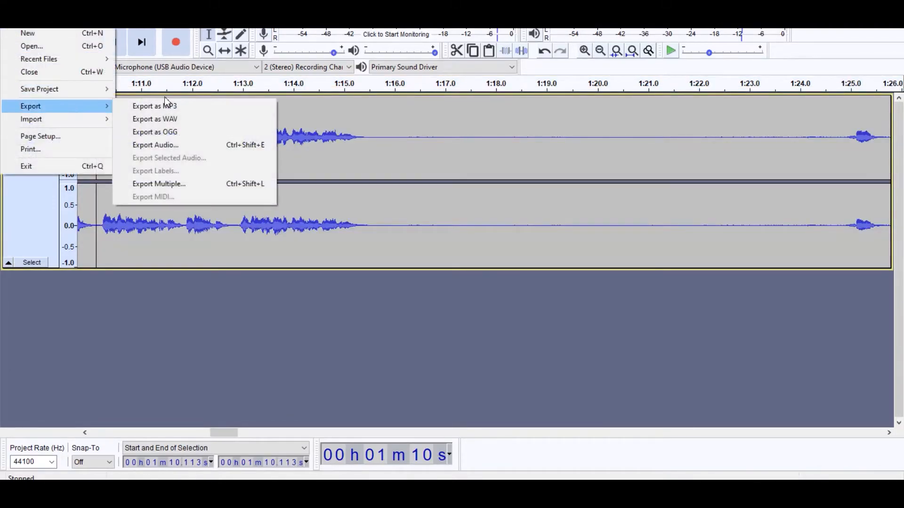
{"action": "left_click", "coordinate": [169, 105]}
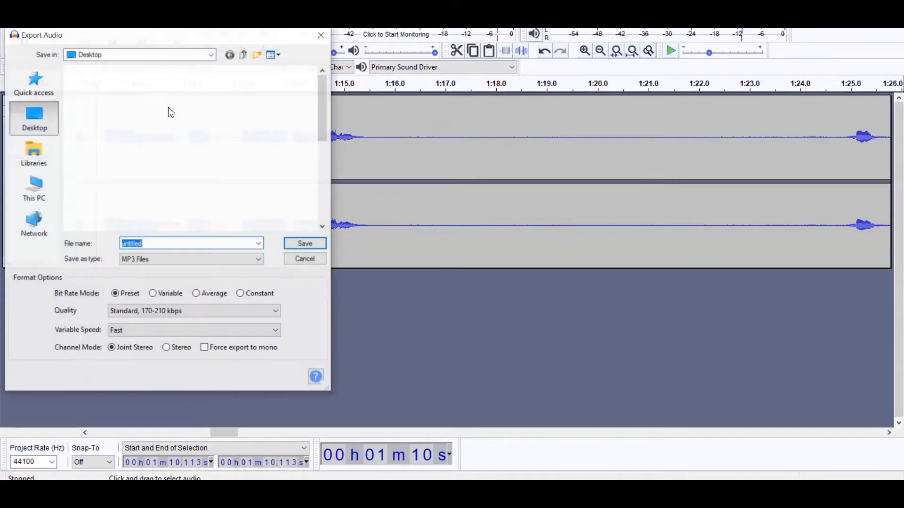